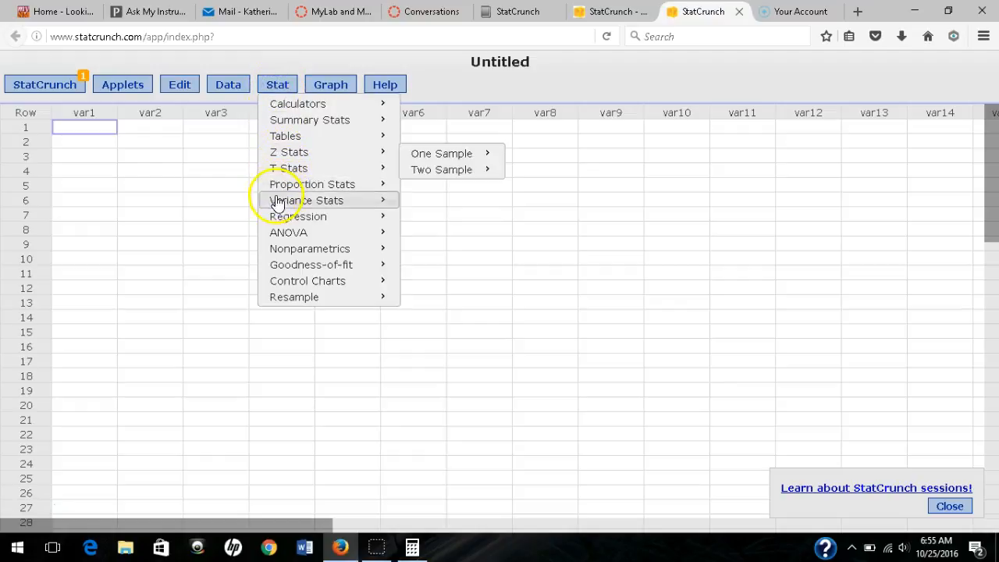
Set up a one-sample variance analysis with summary data, checking exercise 9.4.11 for the given sample values and confidence level.
mouse_move(307, 205)
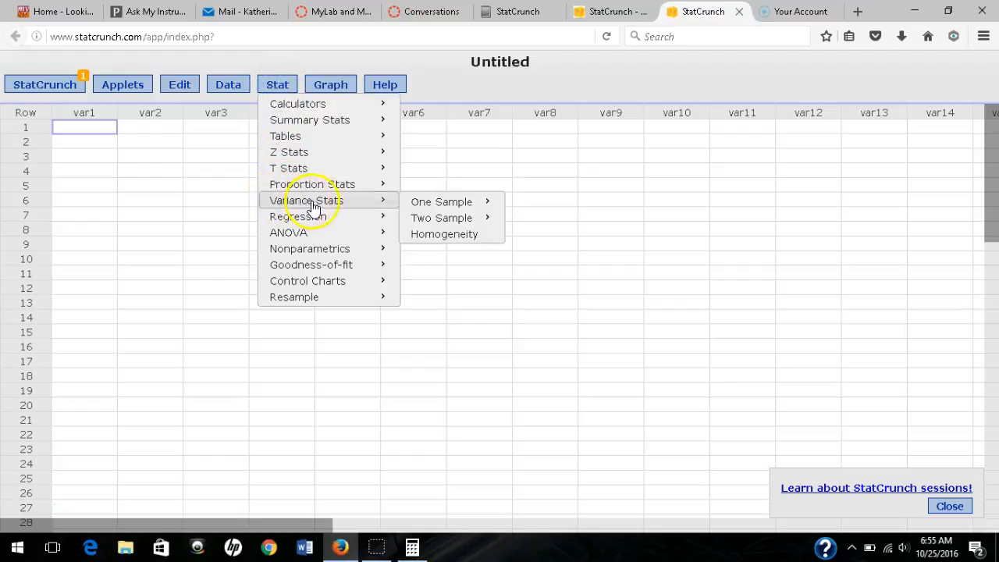
mouse_move(430, 202)
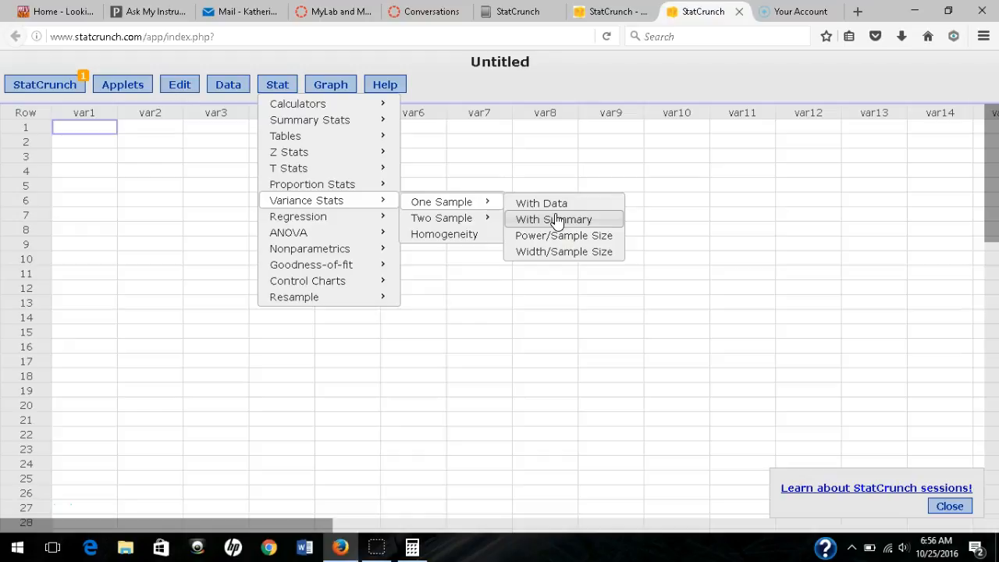
mouse_move(482, 201)
click(541, 221)
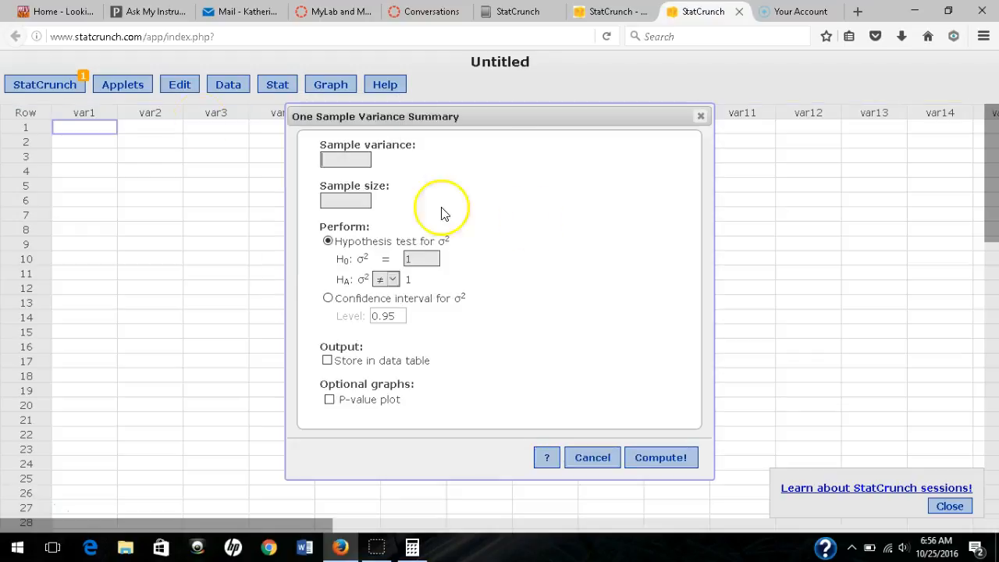
click(148, 13)
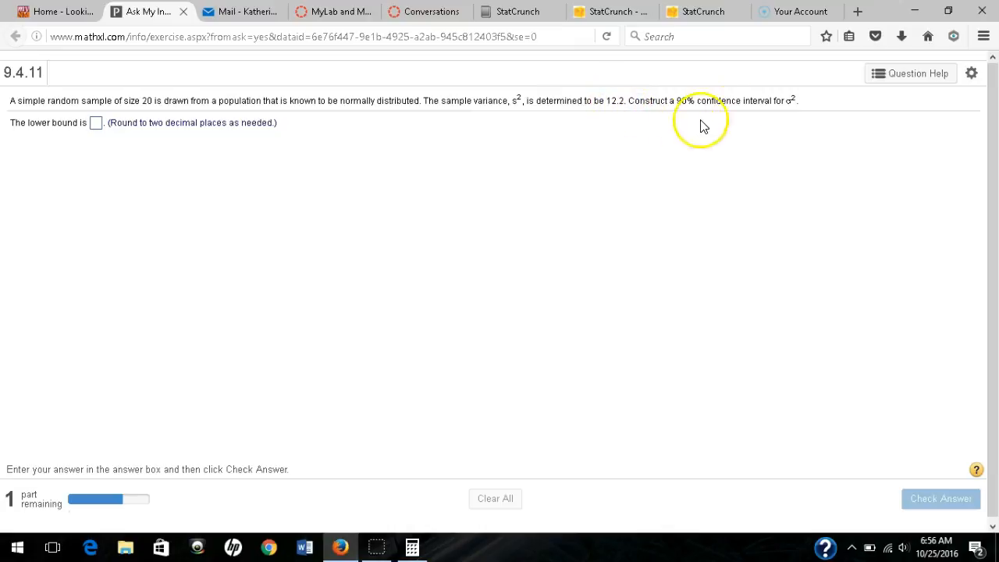
click(704, 11)
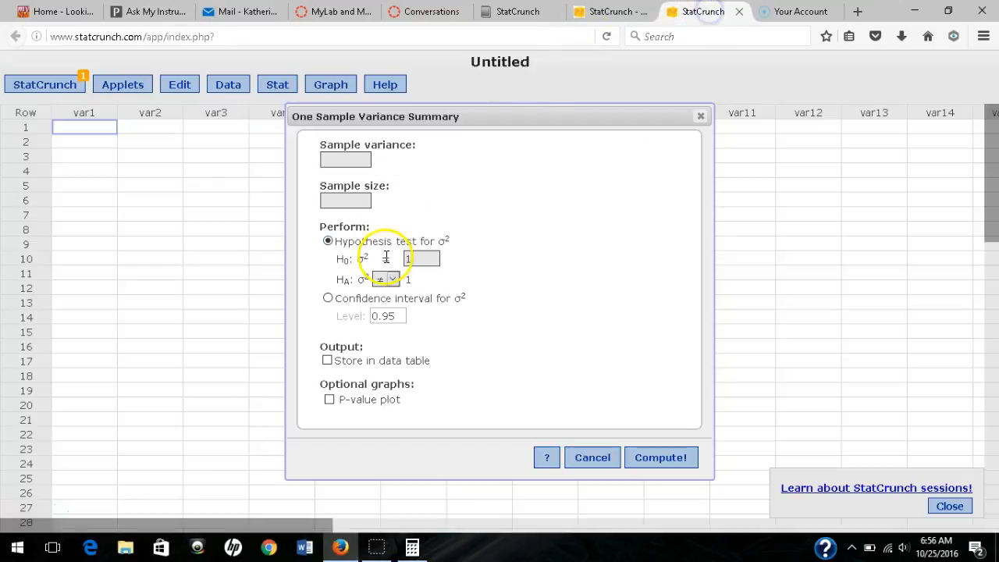
Compute a confidence interval for σ² with sample variance 12.2, sample size 20 and level .9.
click(348, 159)
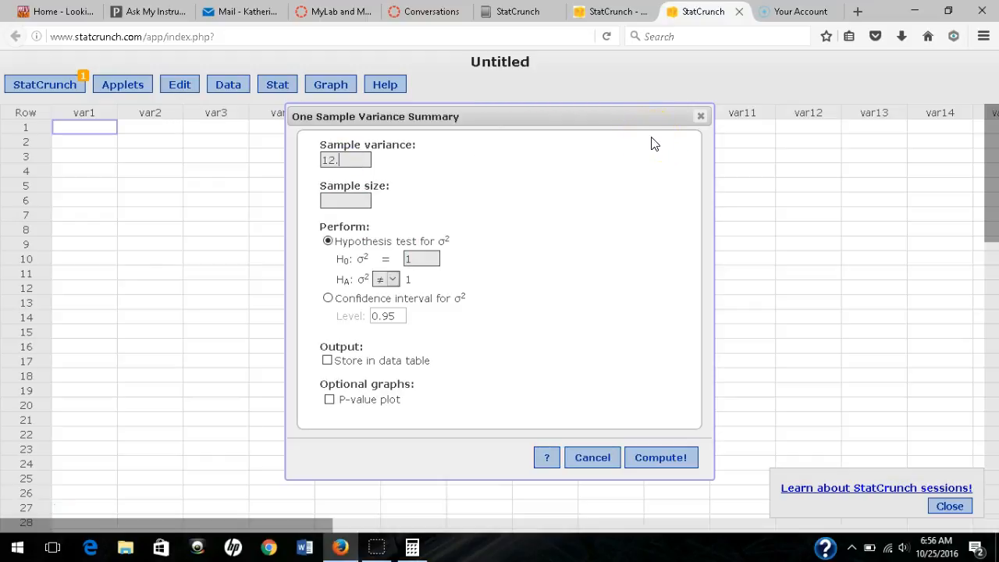
click(352, 199)
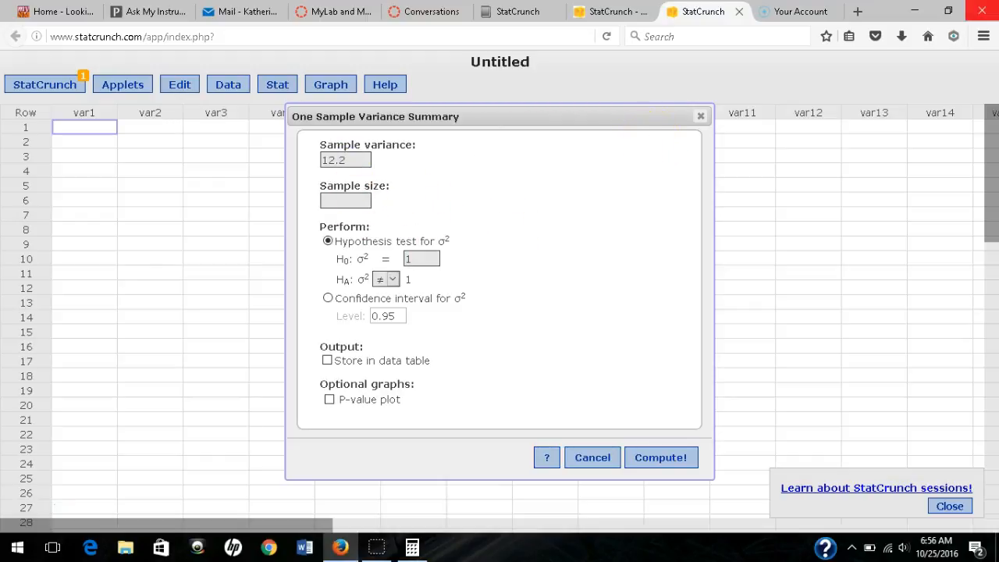
text(20)
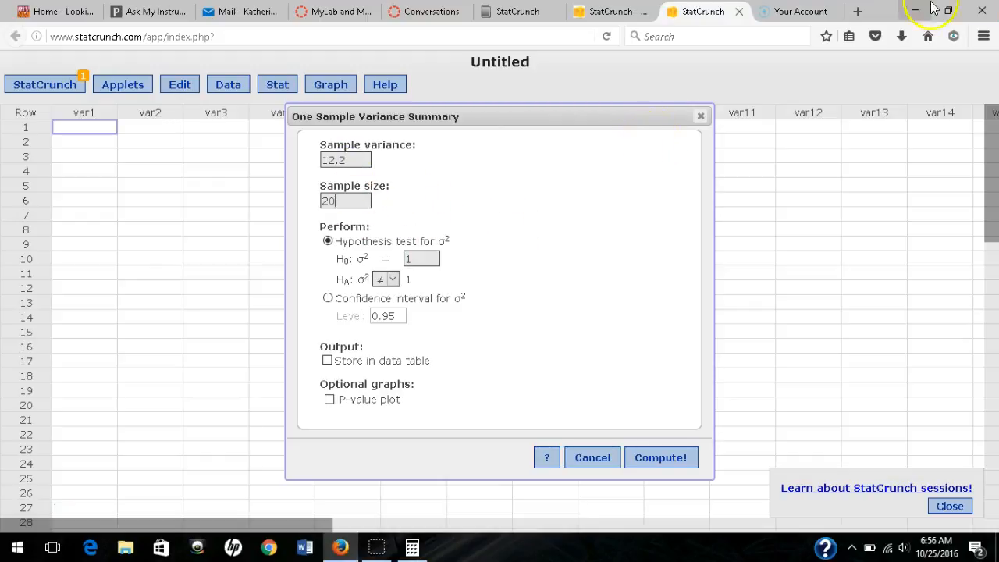
click(329, 299)
drag(402, 316, 307, 325)
text(.)
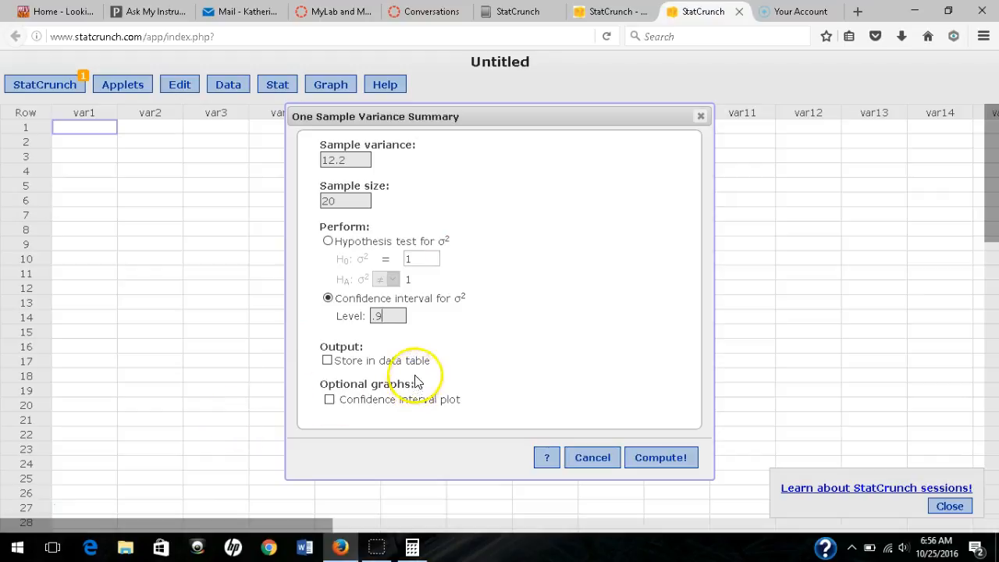
click(655, 459)
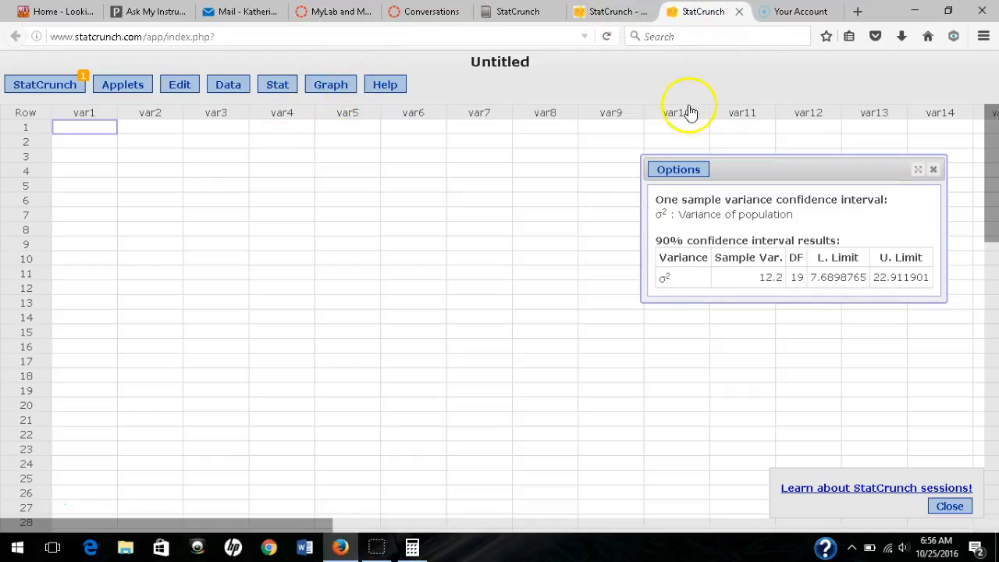
Reopen the variance confidence interval's settings and select the sample variance for replacement.
click(668, 172)
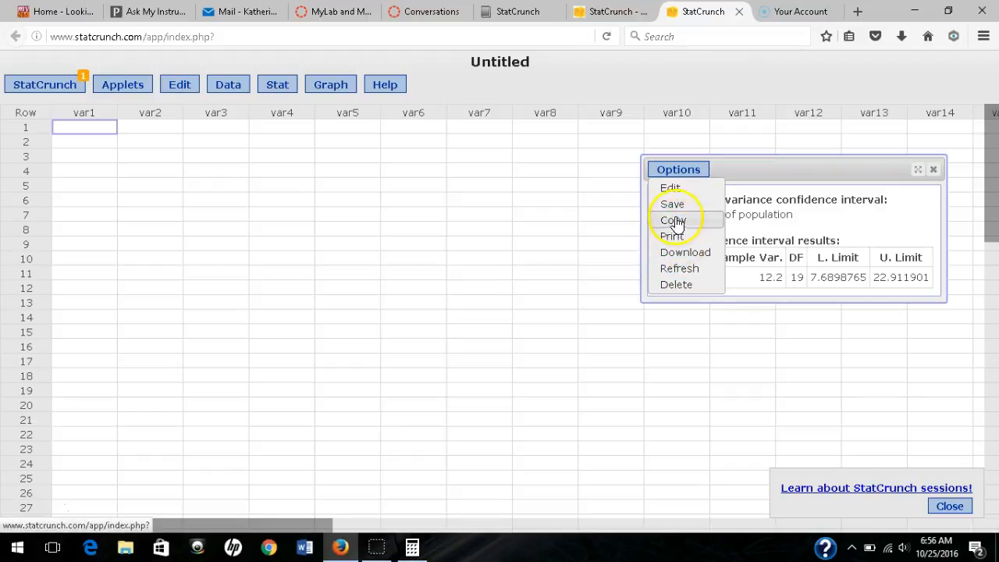
click(673, 190)
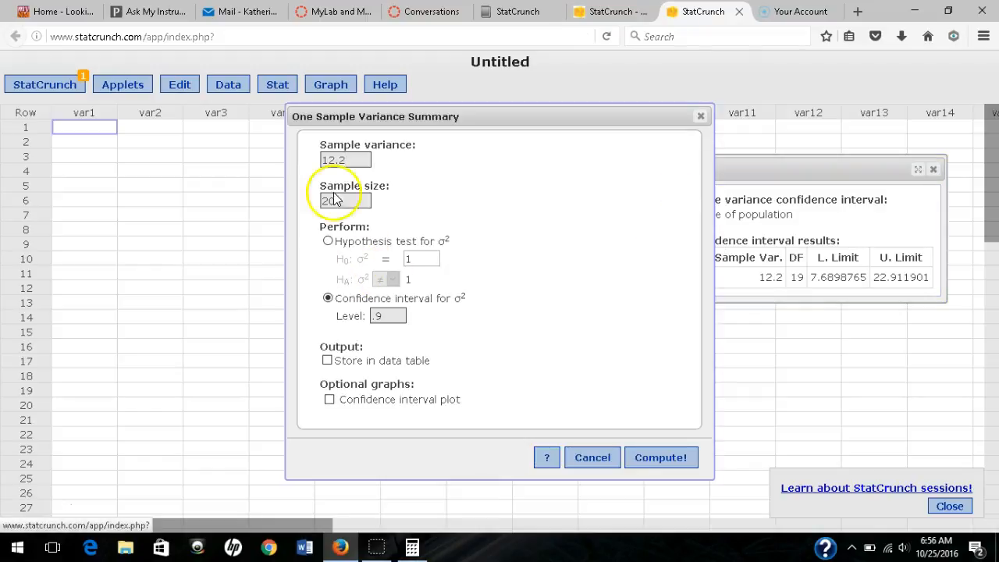
drag(361, 157, 274, 174)
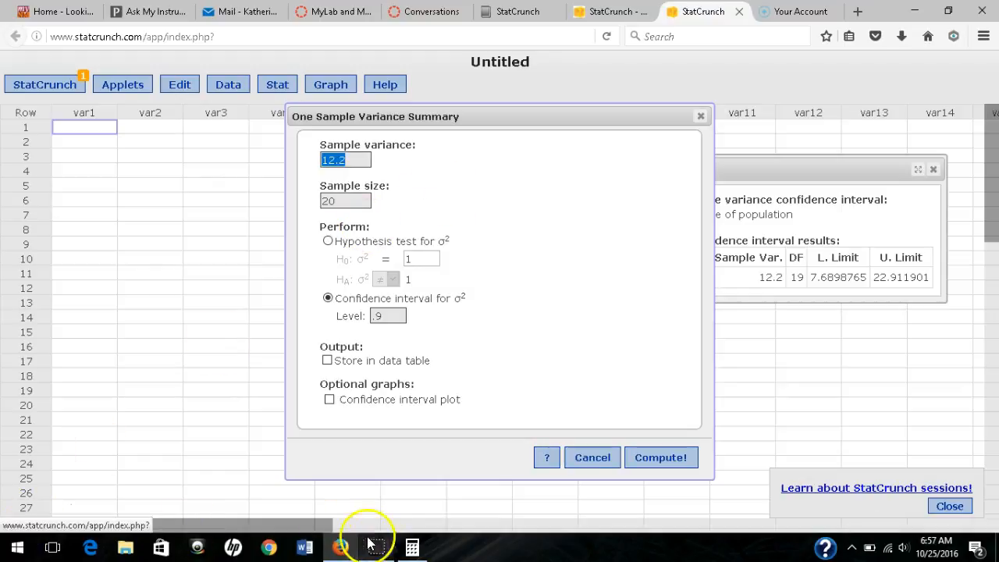
Switch to Calculator and square 2.3 to convert the standard deviation to a variance.
mouse_move(418, 552)
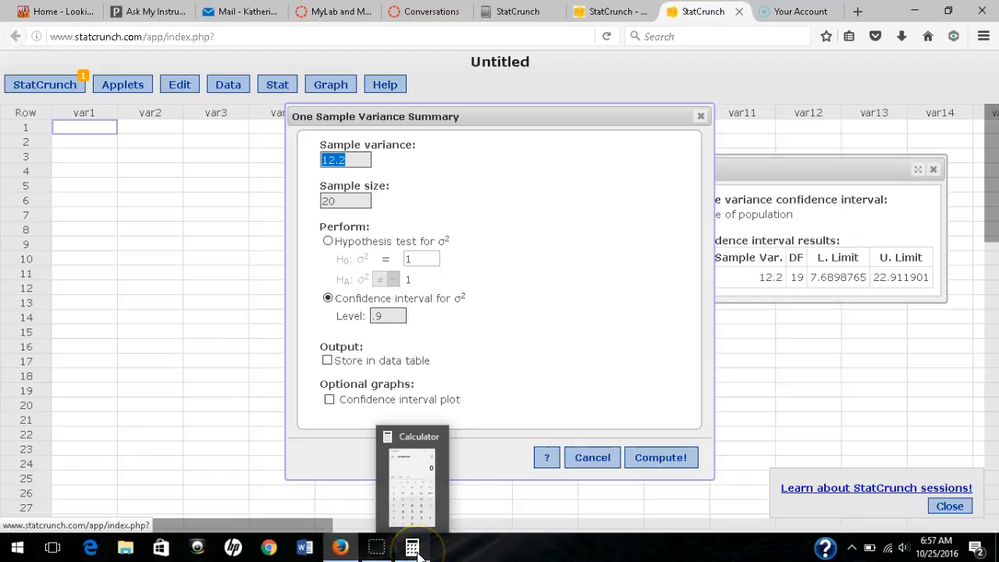
click(413, 549)
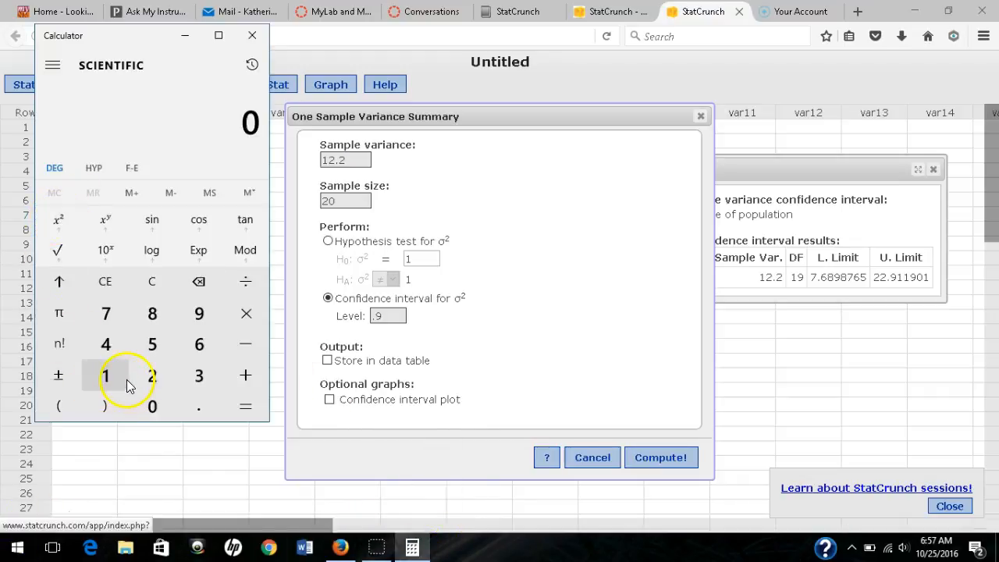
click(152, 380)
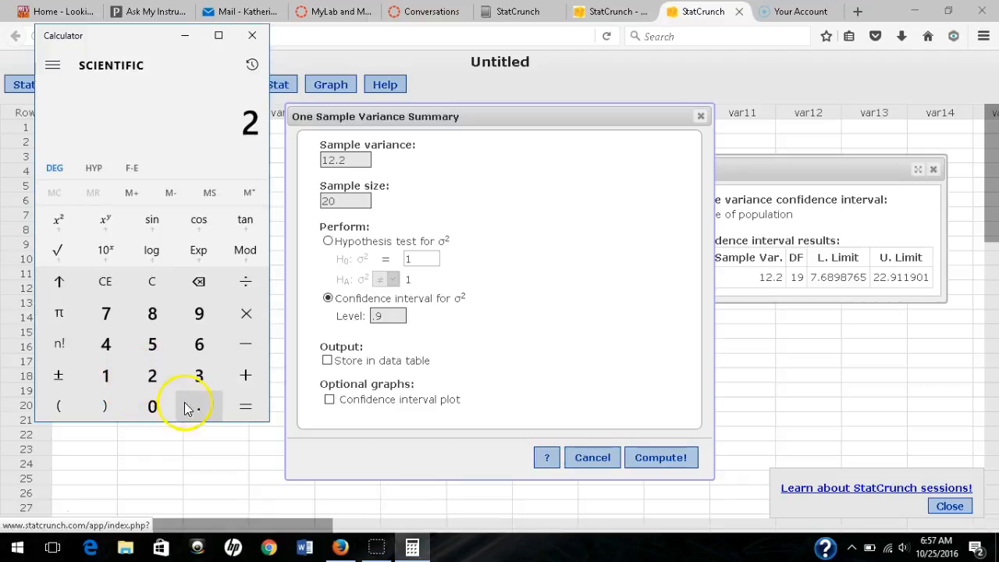
click(187, 408)
click(199, 375)
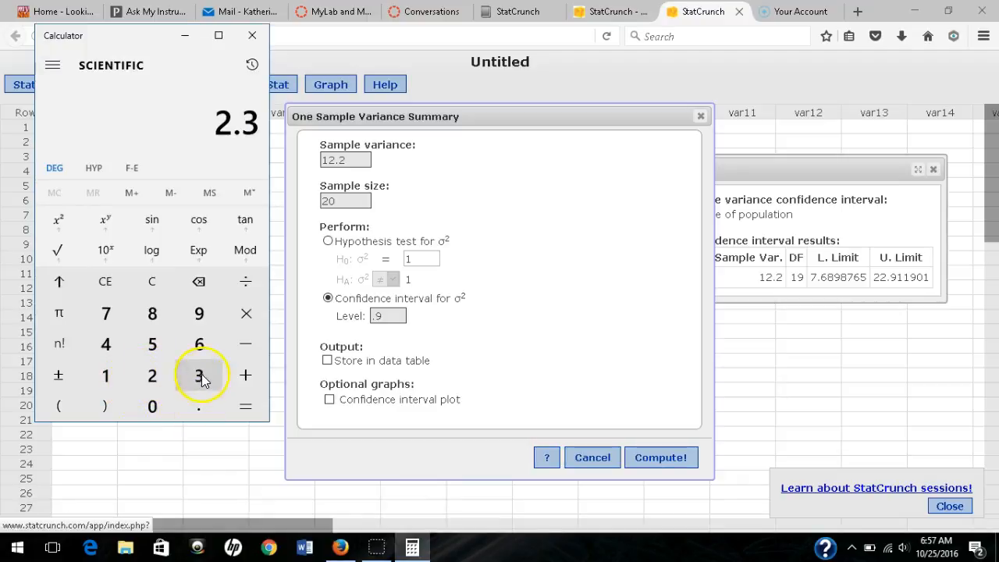
click(58, 224)
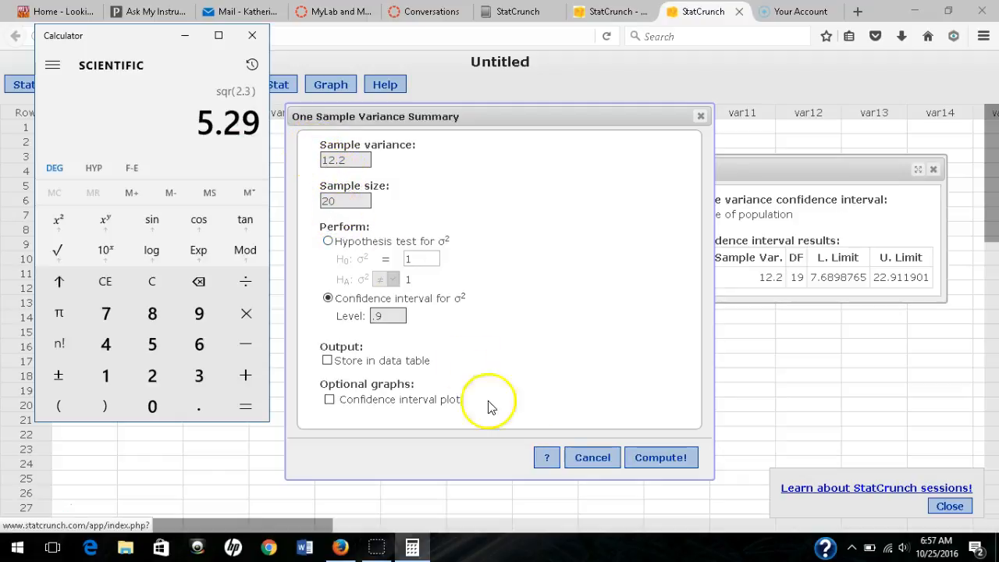
Back in StatCrunch, set the sample variance to 5.29 and recompute the confidence interval.
drag(368, 159, 270, 169)
text(5)
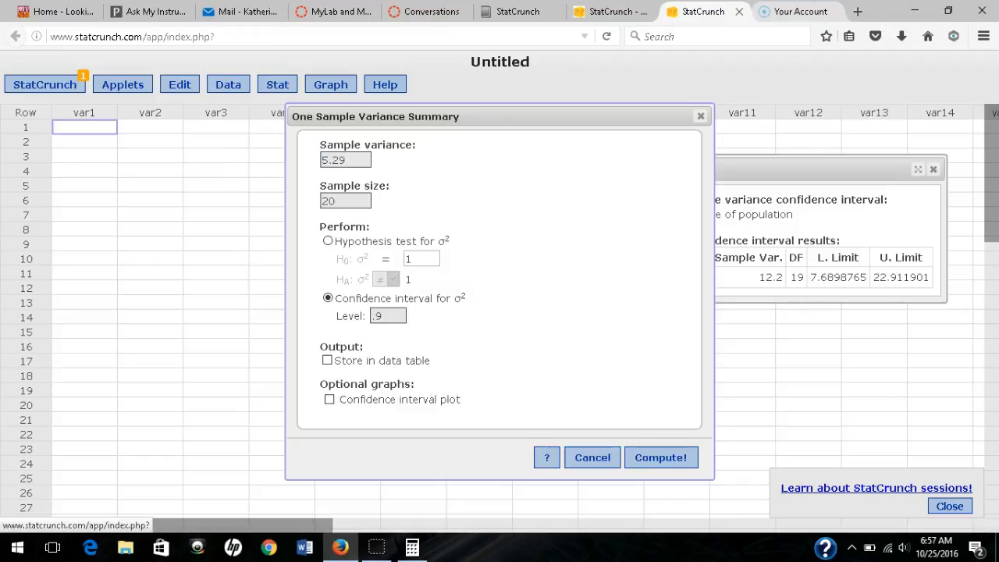
click(652, 459)
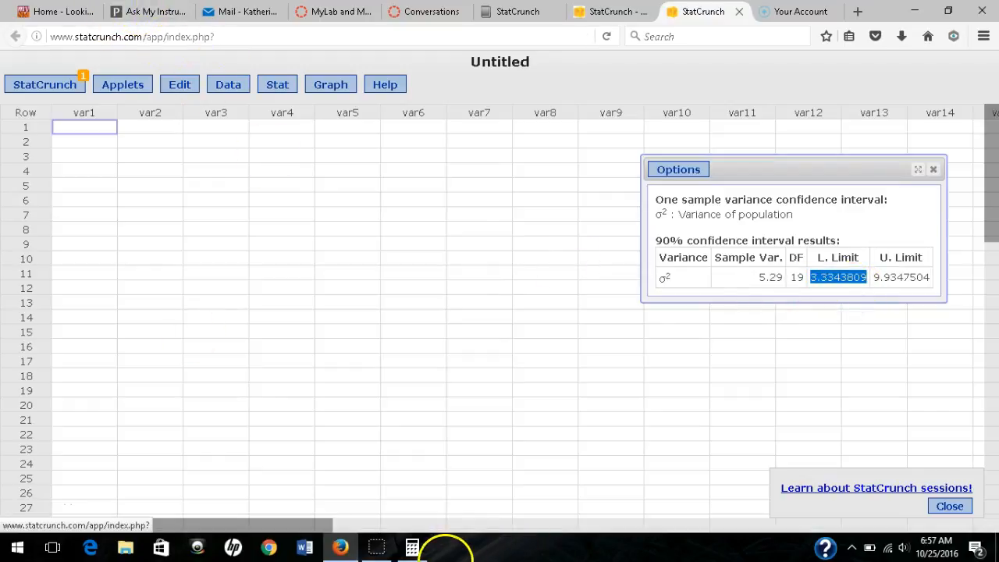
Switch to Calculator, clear the old entry and take the square root of the lower limit, 3.3343809.
click(412, 546)
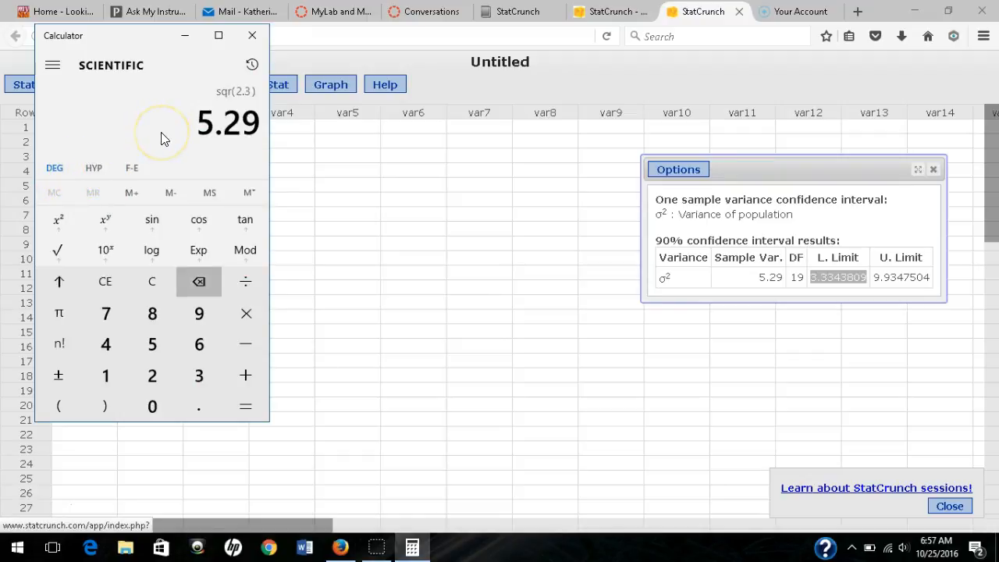
click(107, 283)
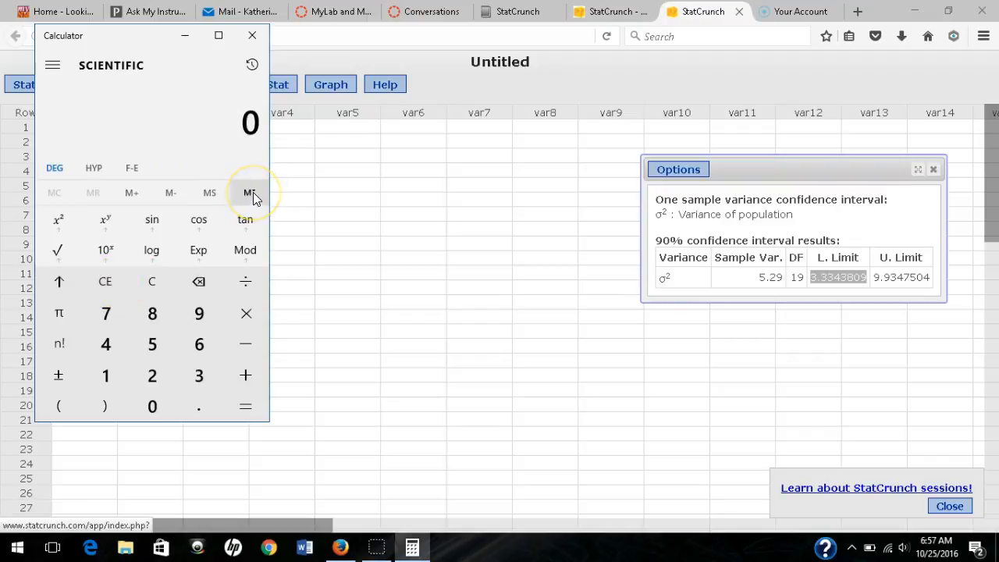
text(3.3343809)
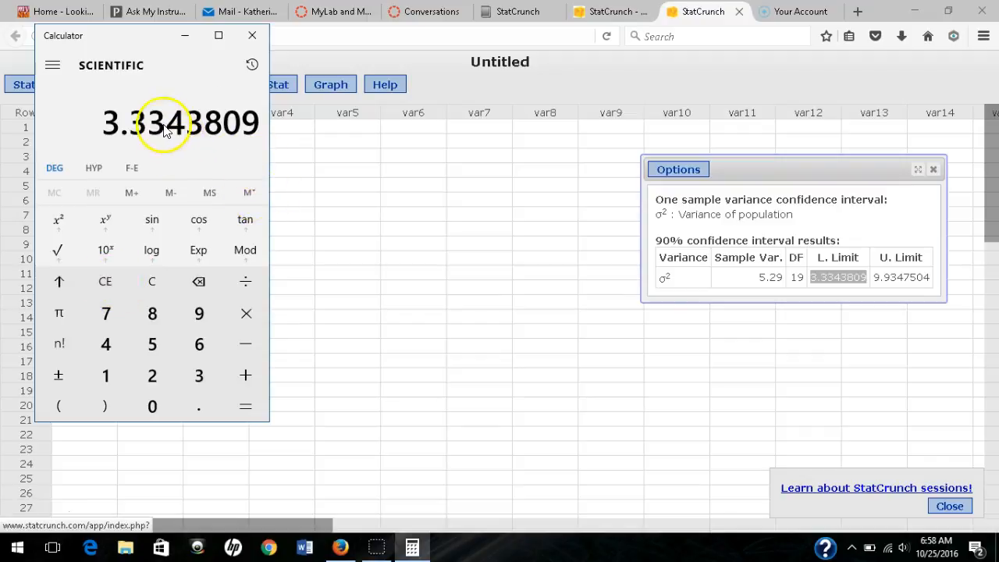
click(58, 253)
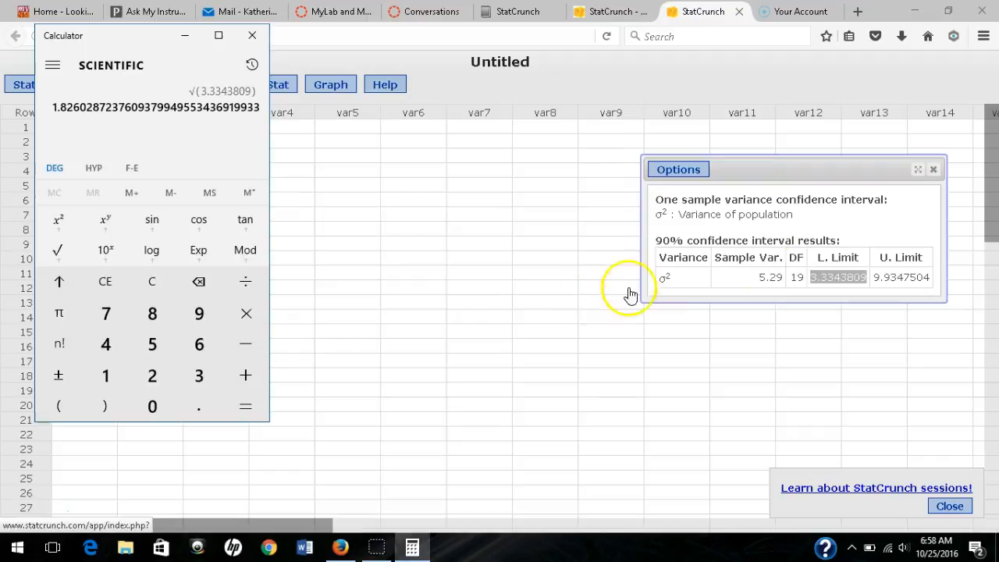
Copy the interval's upper limit, 9.9347504, into Calculator, take its square root and close Calculator.
drag(876, 278, 946, 276)
key(ctrl+c)
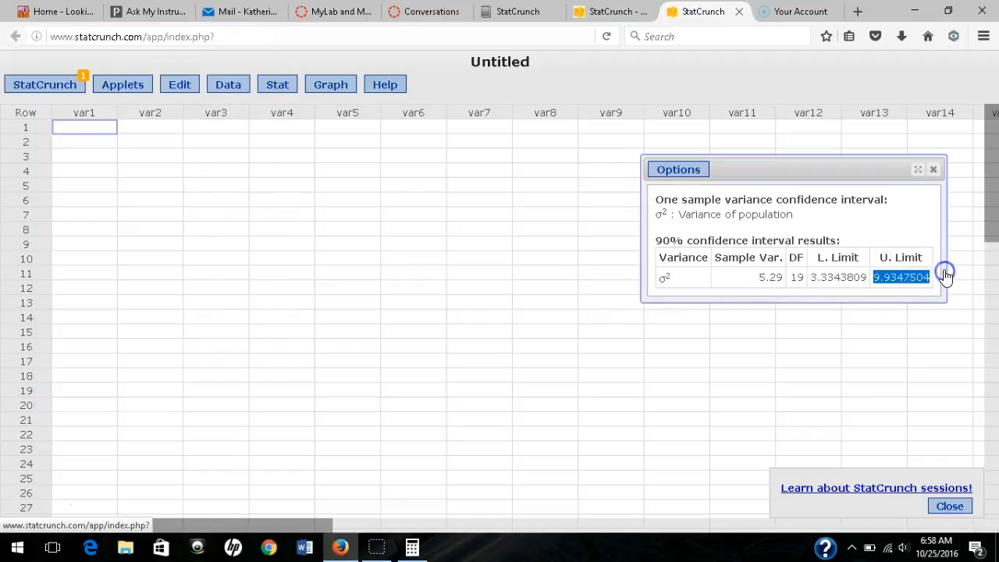
click(412, 547)
click(105, 283)
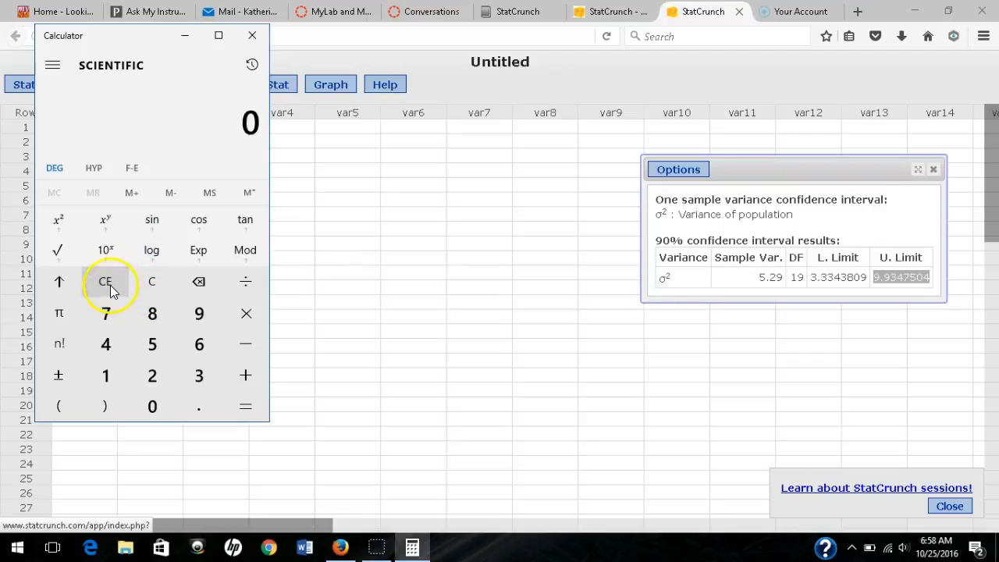
key(ctrl+v)
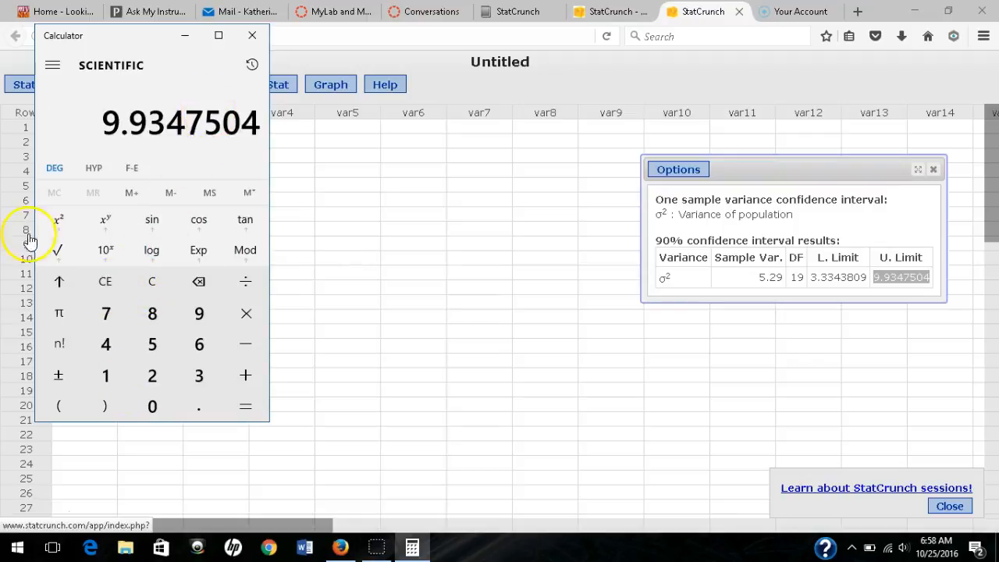
click(57, 250)
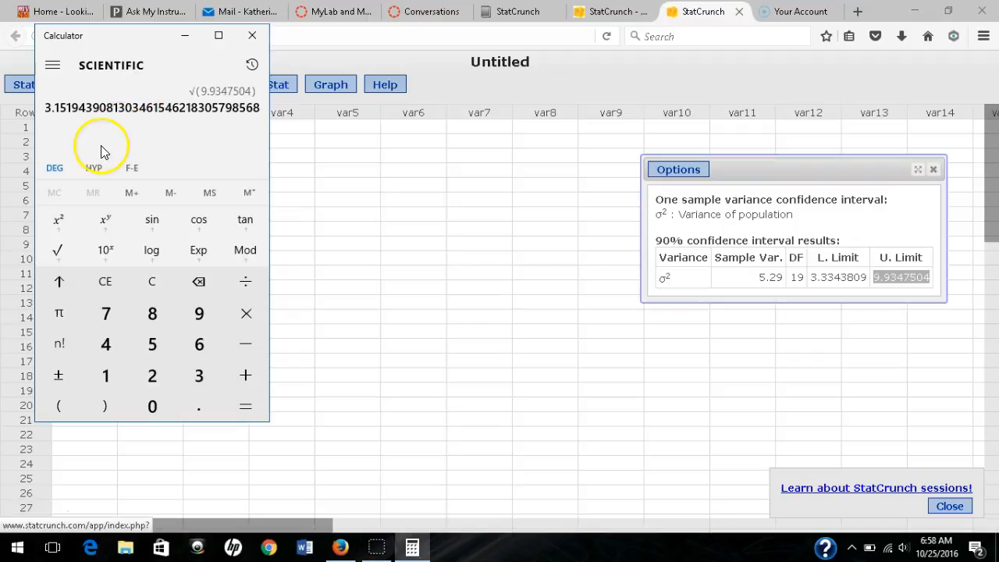
click(253, 39)
Edit the variance confidence interval to use 2.3^2 as the sample variance and recompute it.
click(670, 170)
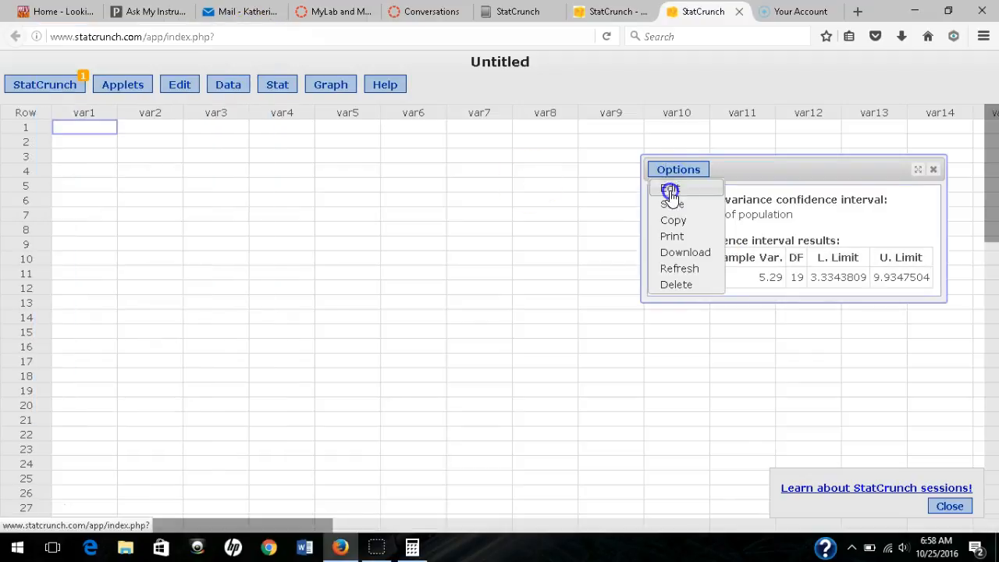
click(670, 192)
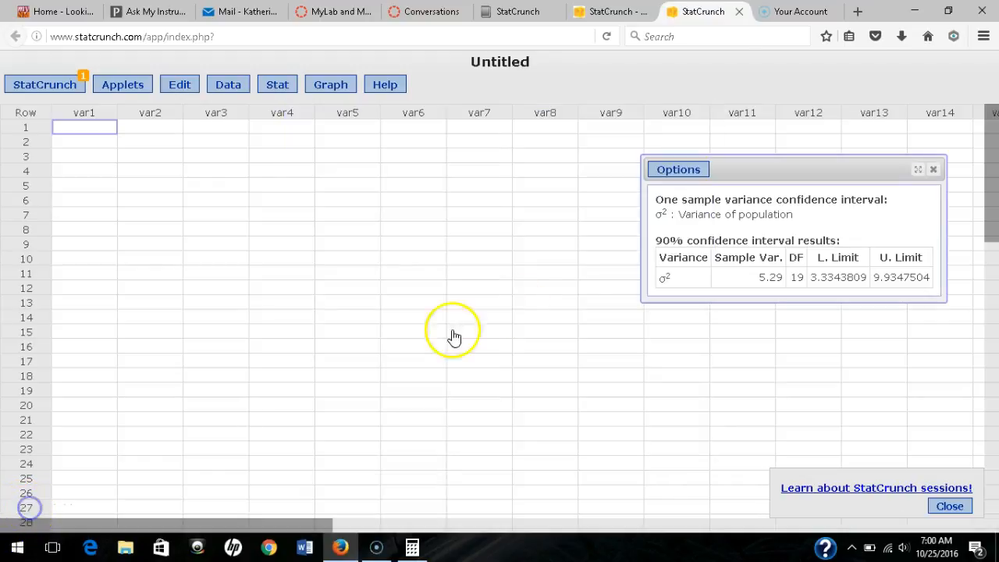
click(666, 173)
click(669, 186)
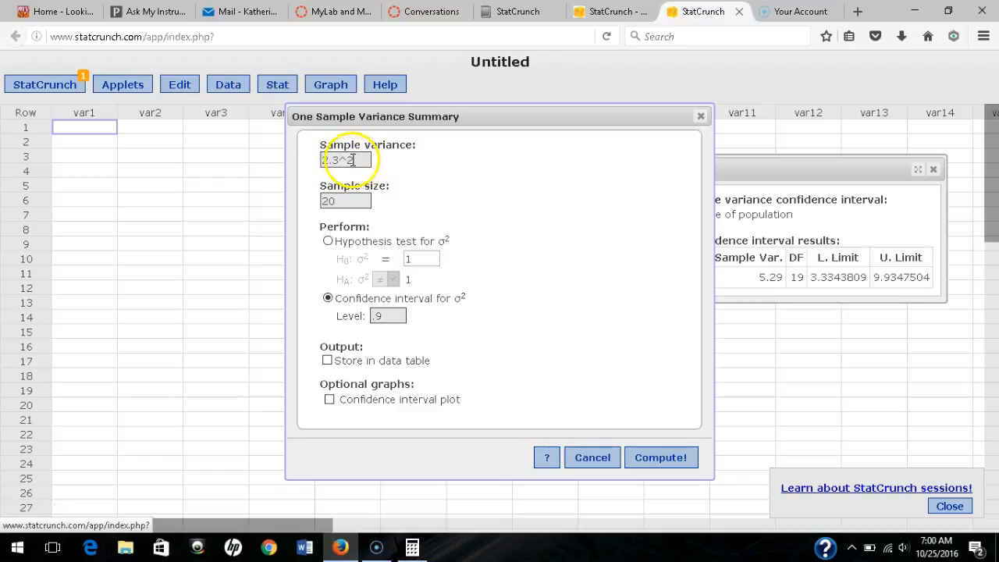
click(652, 459)
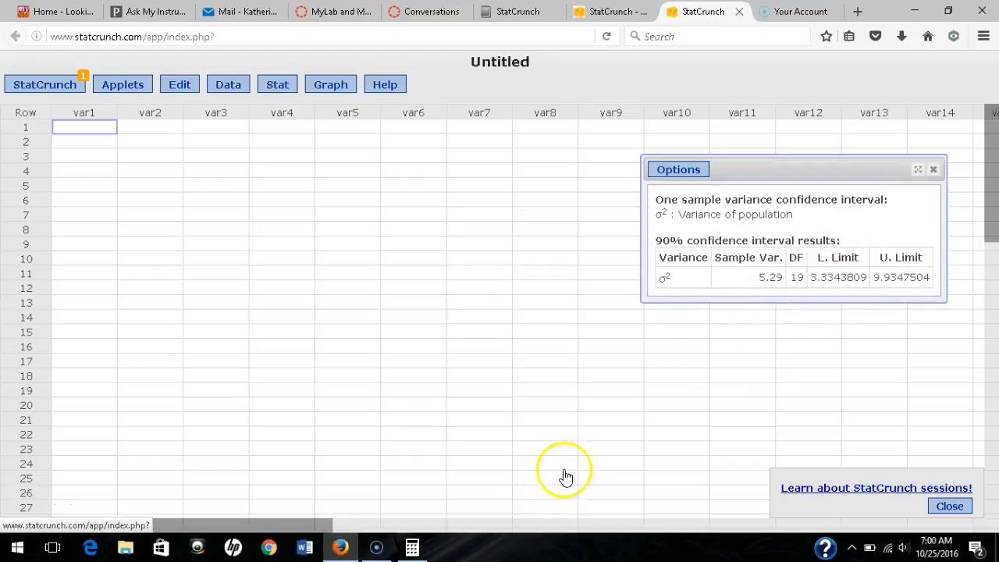
click(414, 546)
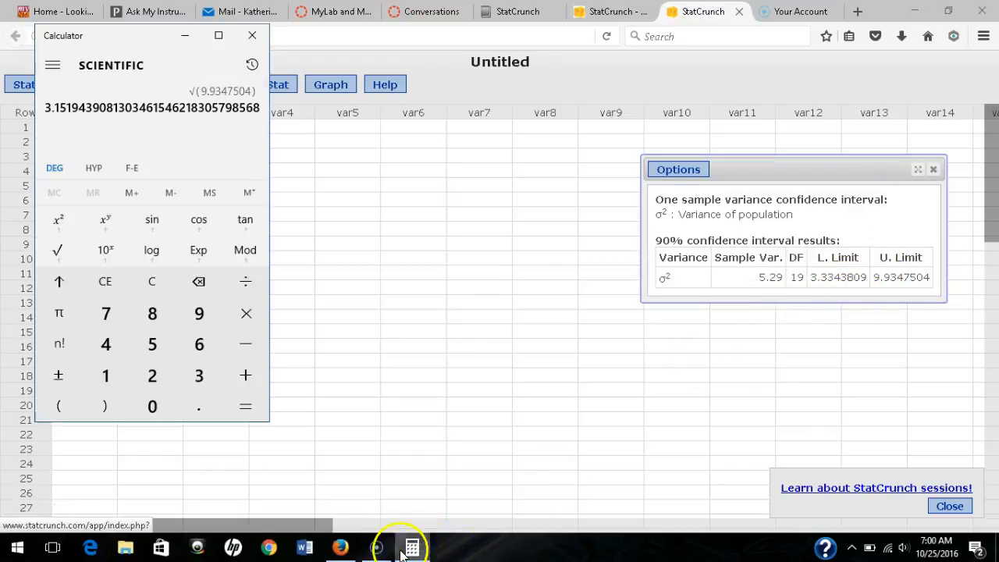
click(406, 249)
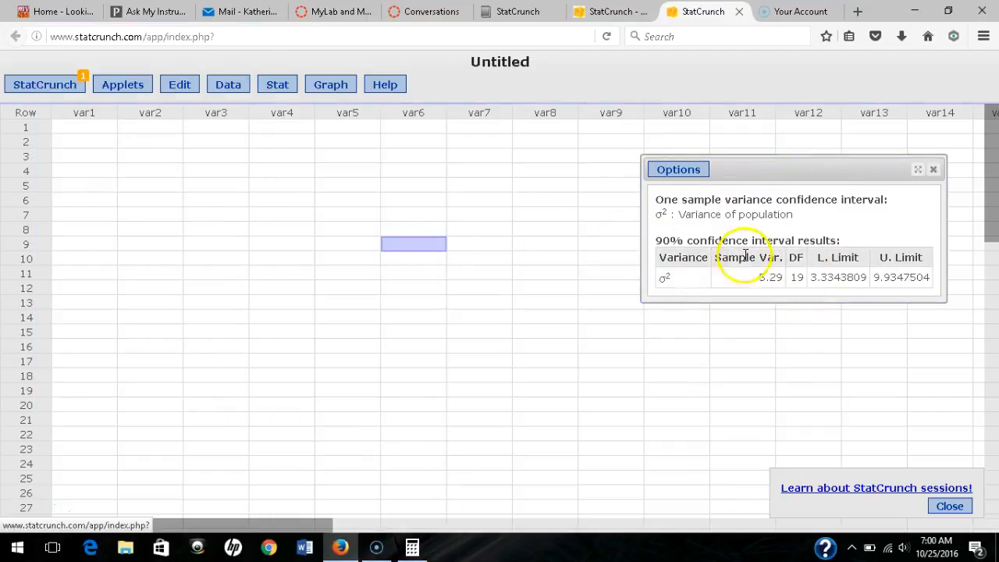